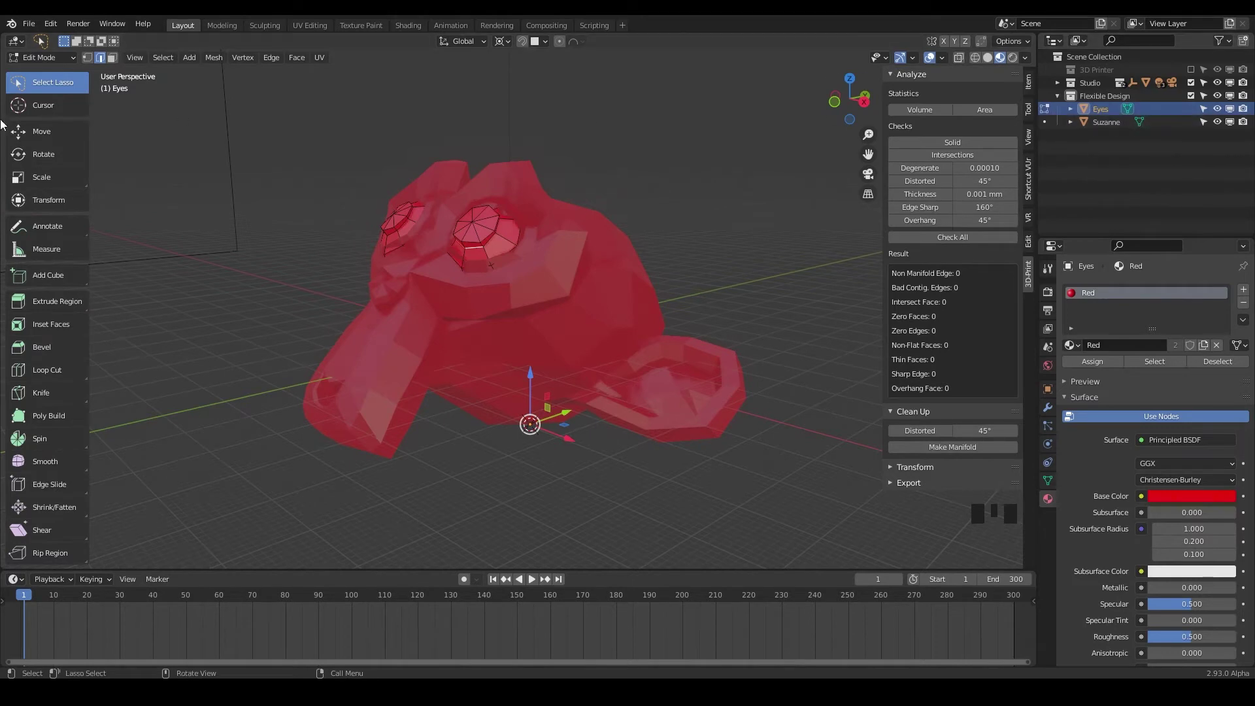
- Take the Eyes out of Edit Mode back into Object Mode
key("Tab")
key("Tab")
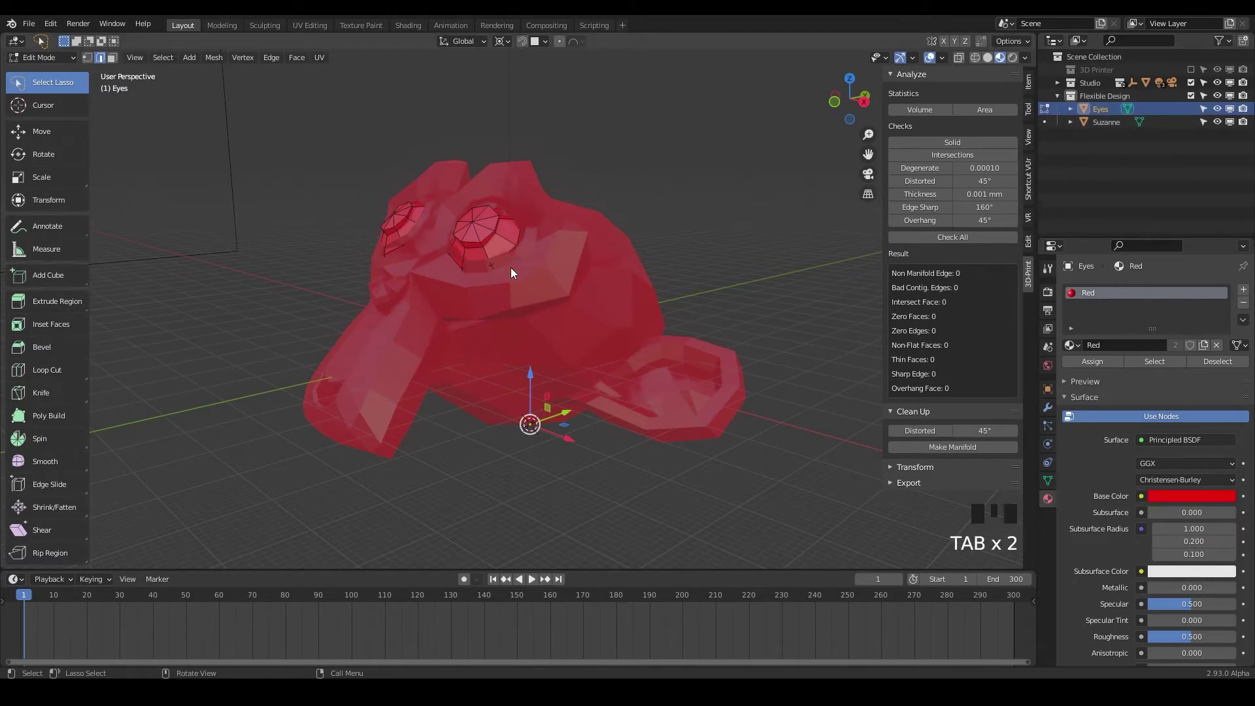
key("Tab")
left_click(584, 275)
left_click(495, 246)
left_click(502, 250)
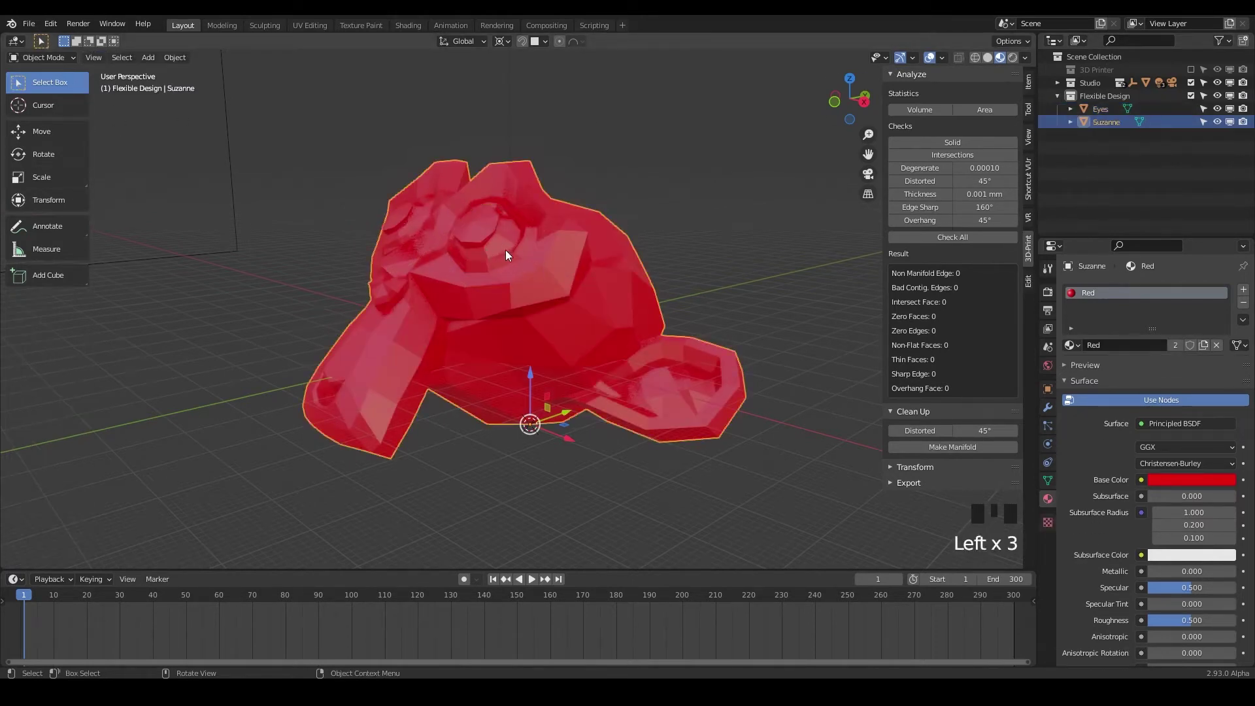
left_click(552, 269)
- Switch the selection between the Eyes and Suzanne, finishing with the Suzanne head selected
left_click(496, 237)
left_click(495, 237)
left_click(510, 257)
left_click(539, 275)
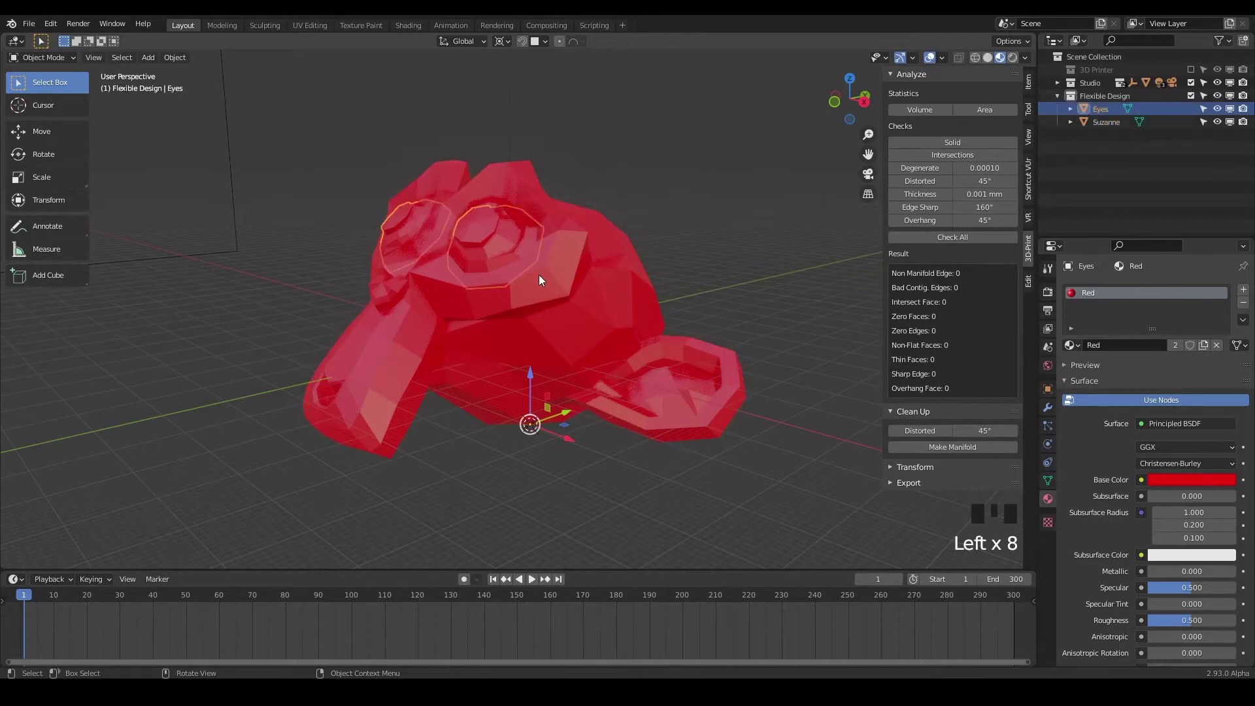
left_click(493, 250)
left_click(516, 261)
left_click(544, 276)
left_click(488, 246)
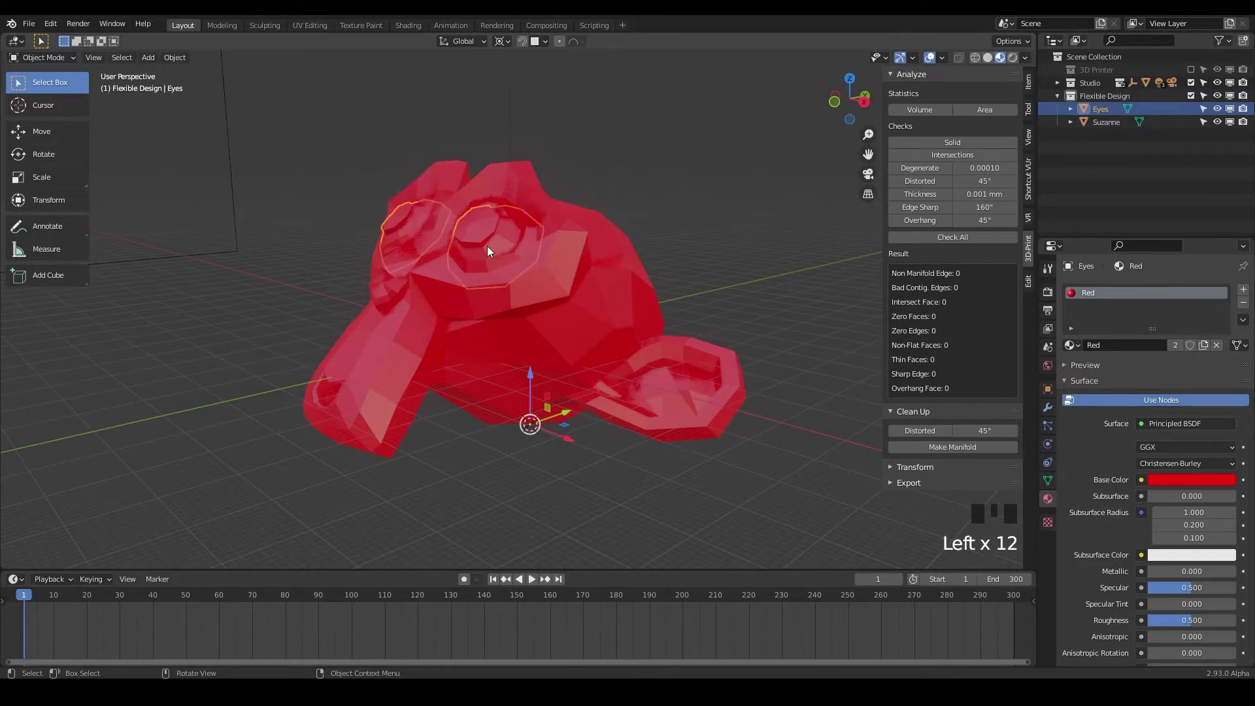
left_click(559, 316)
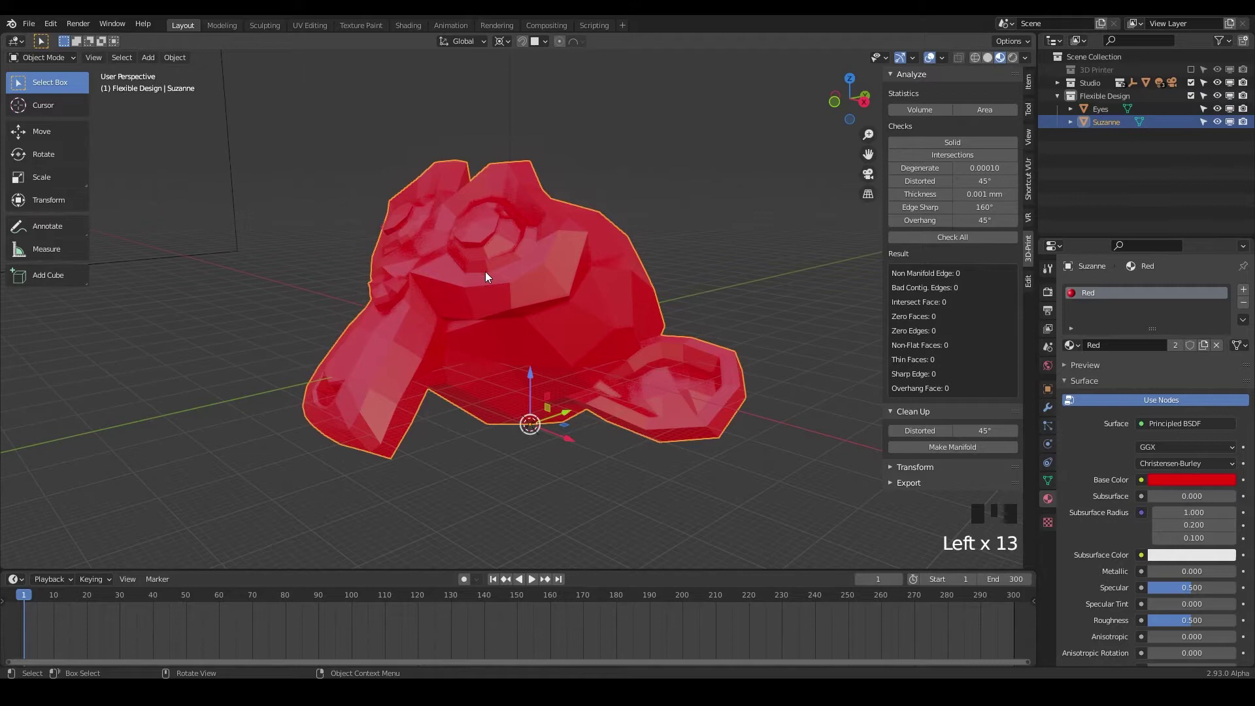
- In the N sidebar's Edit tab, expand Bool Tool to show Auto Boolean and Brush Boolean
left_click(1028, 138)
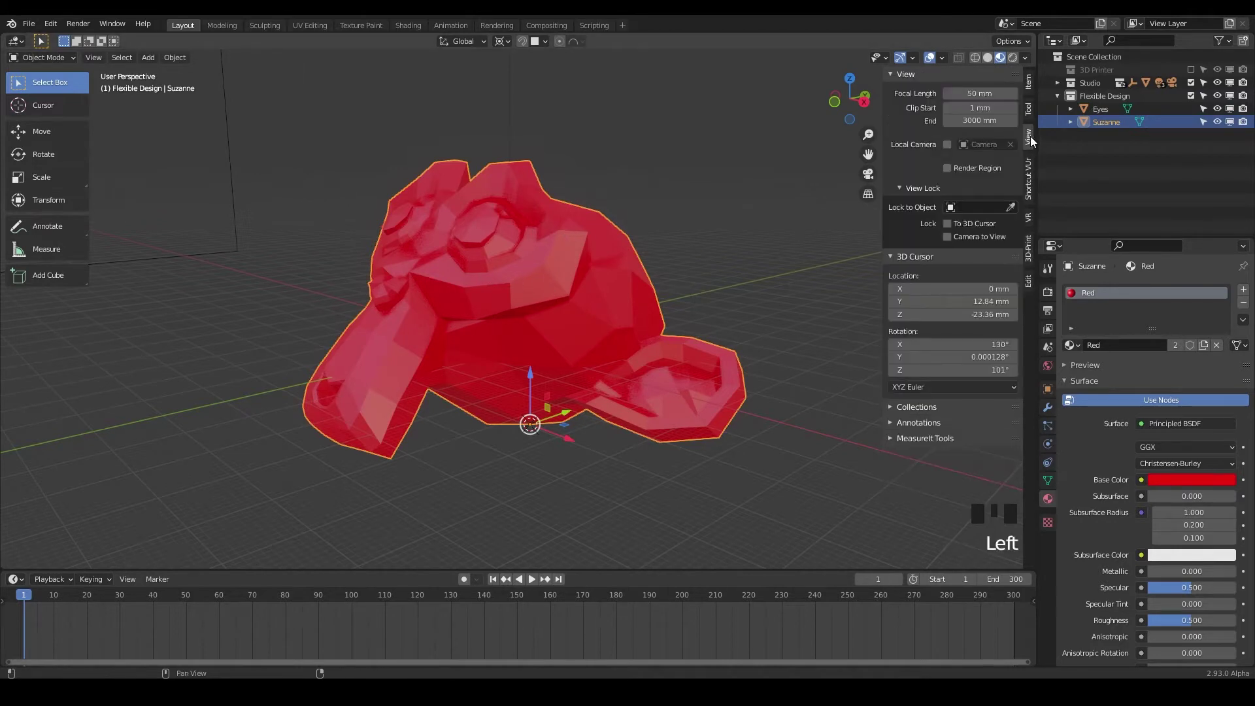
left_click(1028, 272)
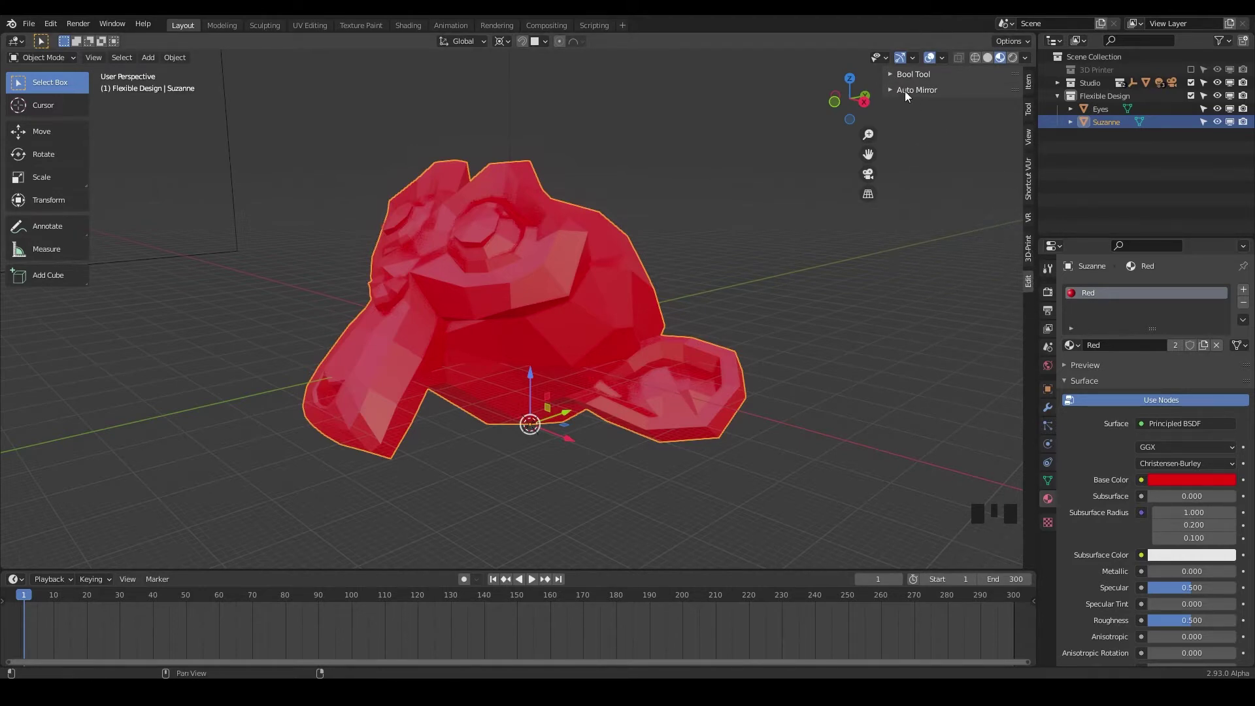
left_click(890, 75)
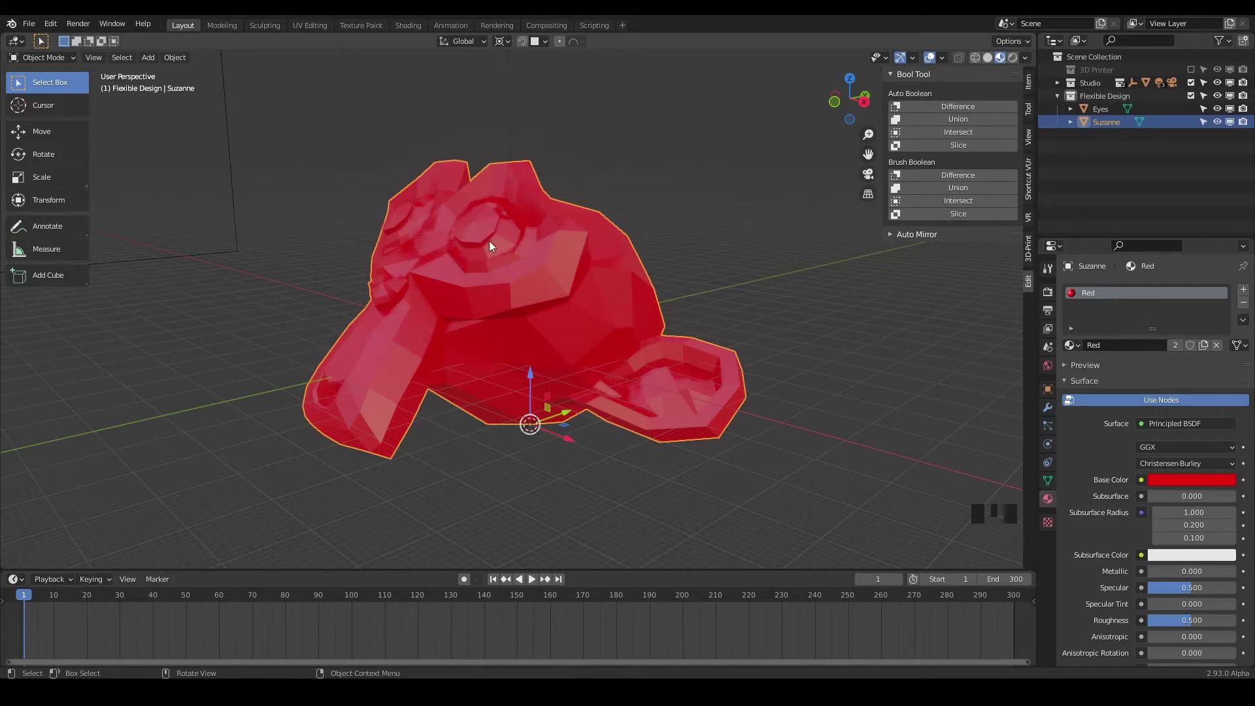
- Select the Eyes, add Suzanne as the active object, and show the wrench Modifier tab
left_click(565, 268)
left_click(538, 276)
left_click(543, 271)
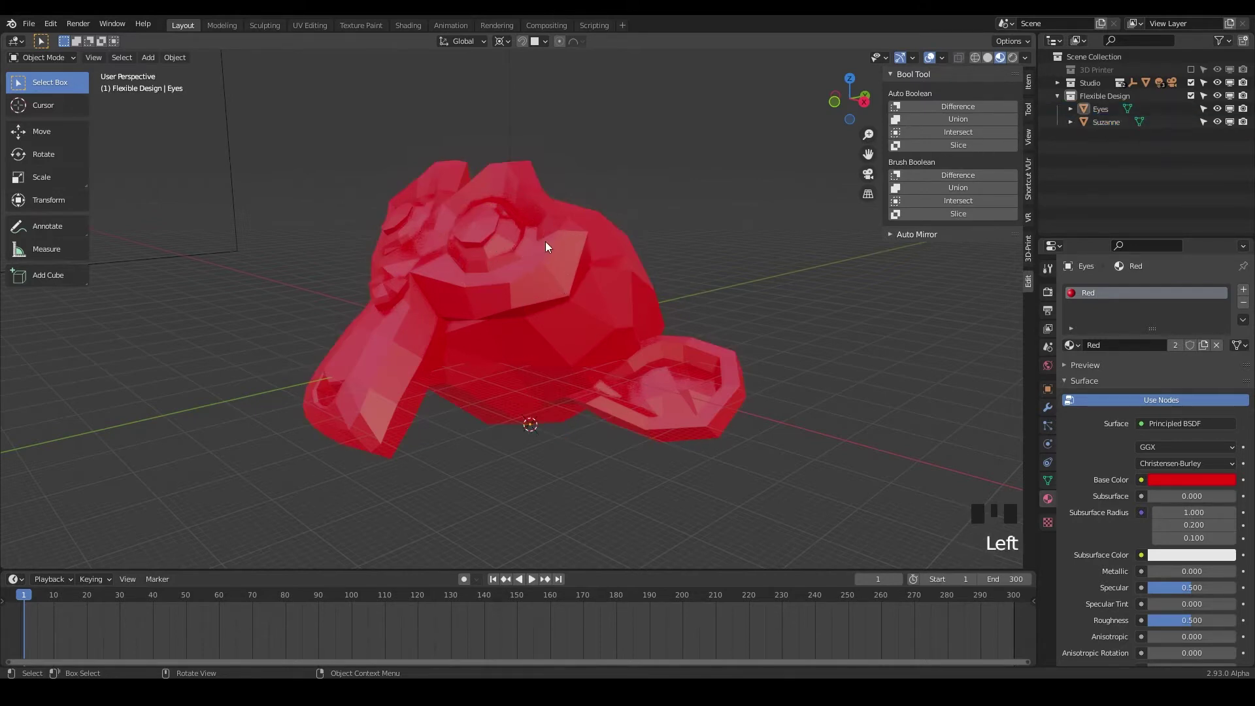
left_click(476, 230)
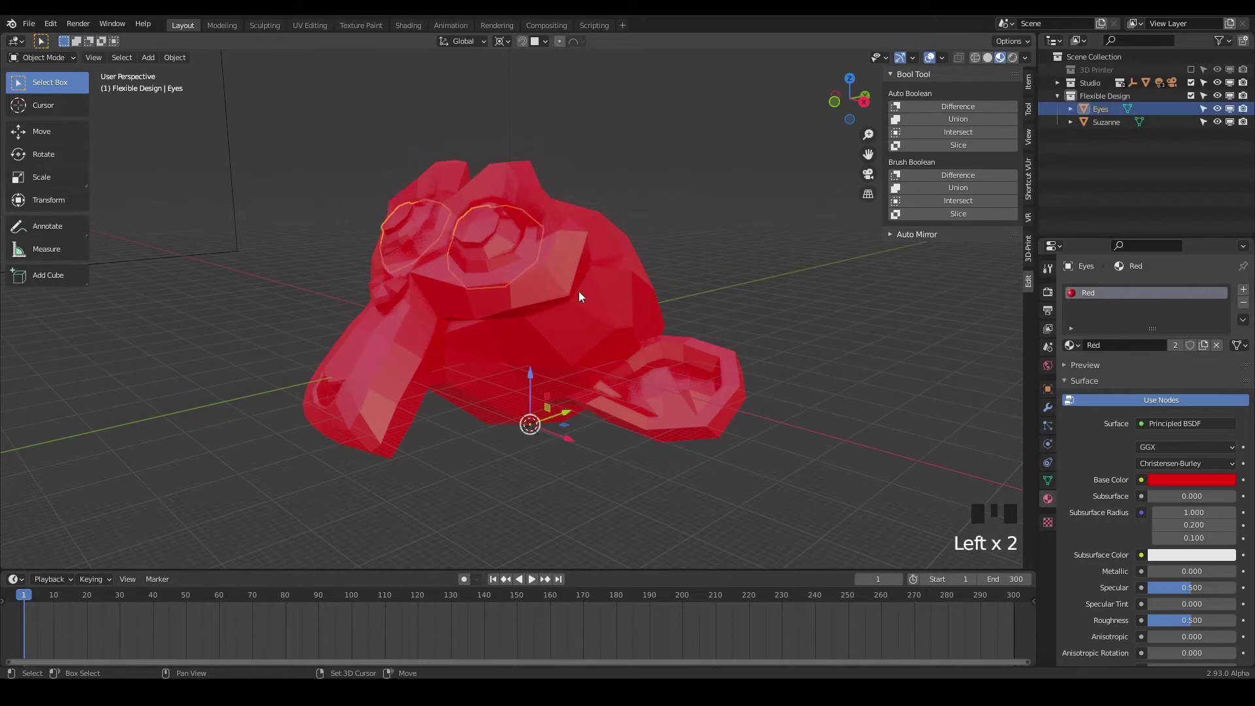
left_click(595, 292, "shift")
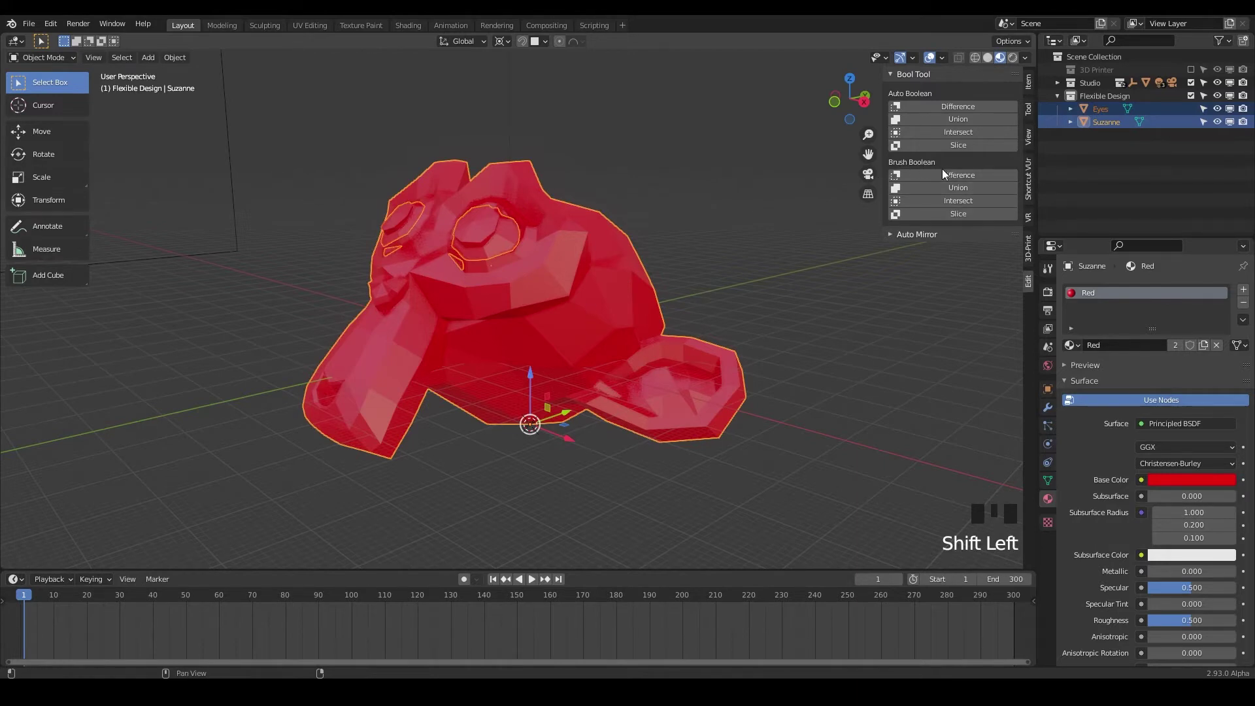
left_click(1048, 407)
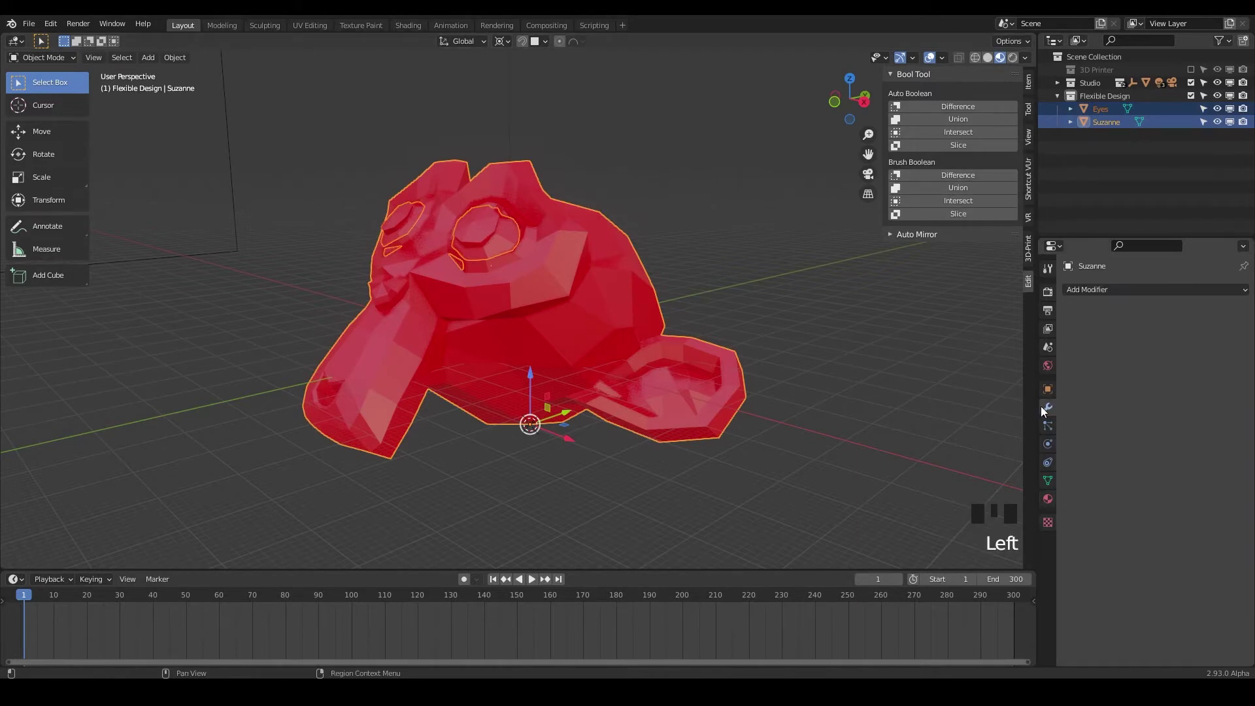
- Run Brush Boolean Union with the Eyes, then select Suzanne to inspect its BTool_Eyes modifier
left_click(951, 190)
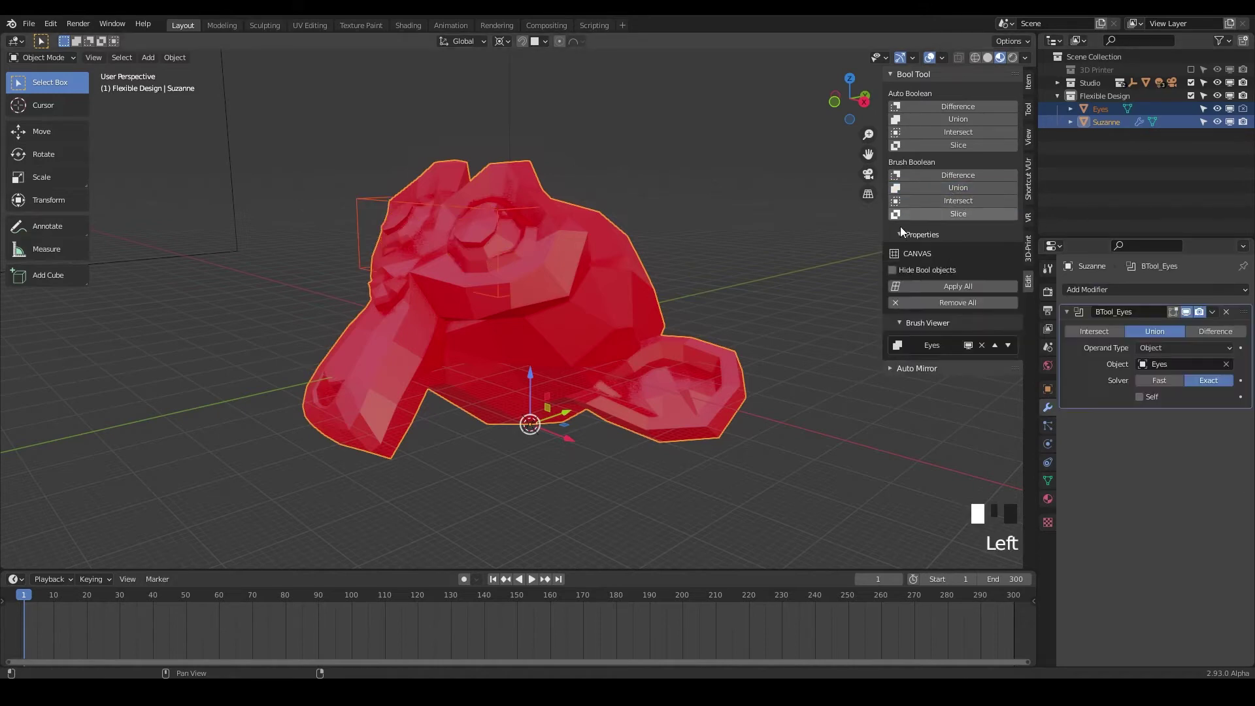
left_click(499, 224)
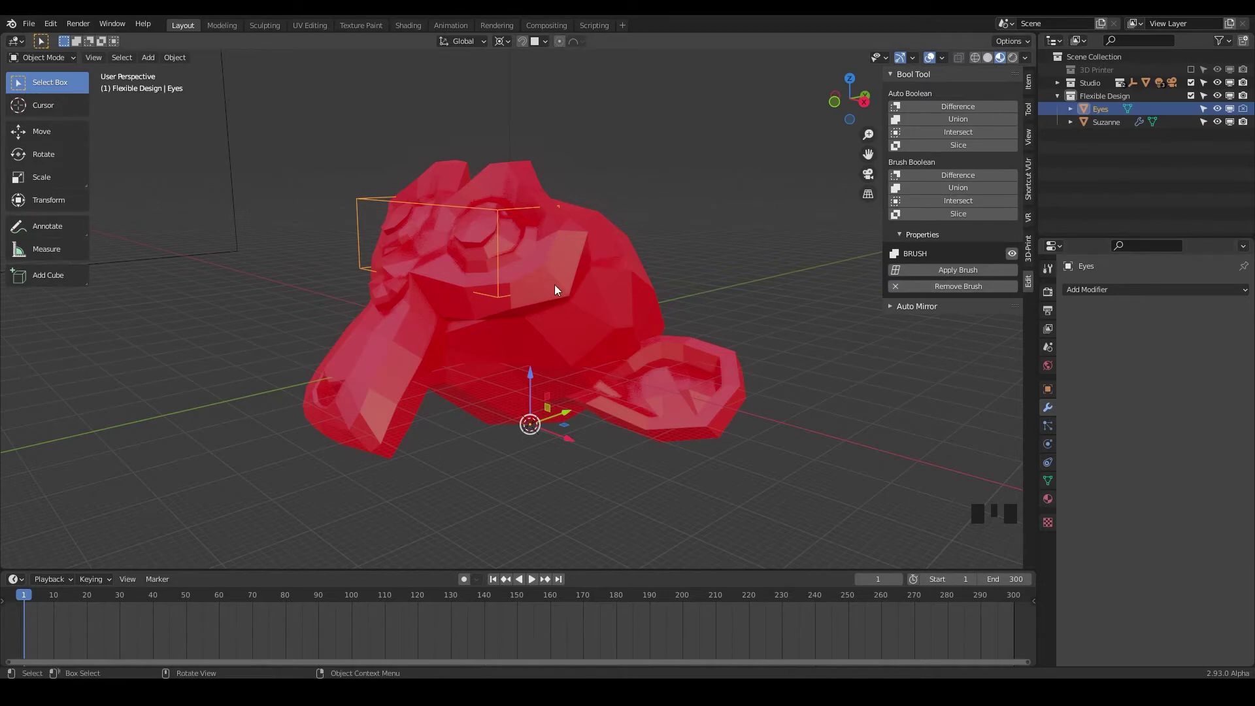
left_click(605, 274)
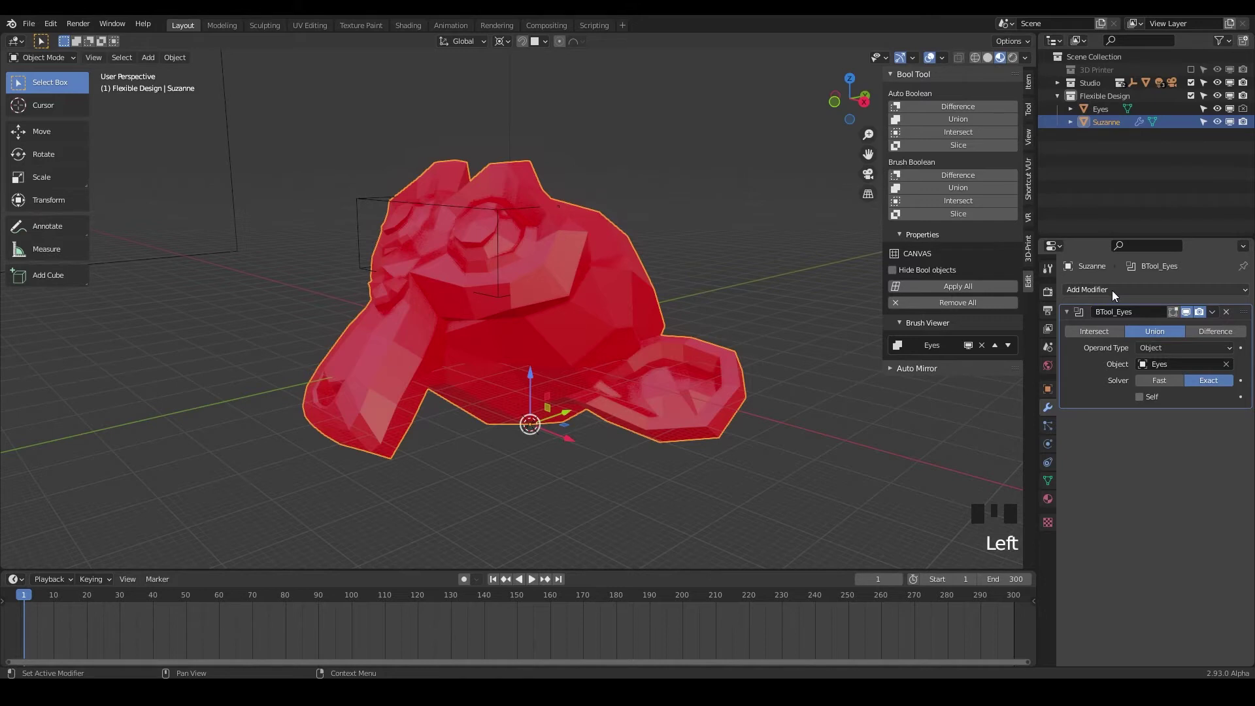
double_click(1191, 379)
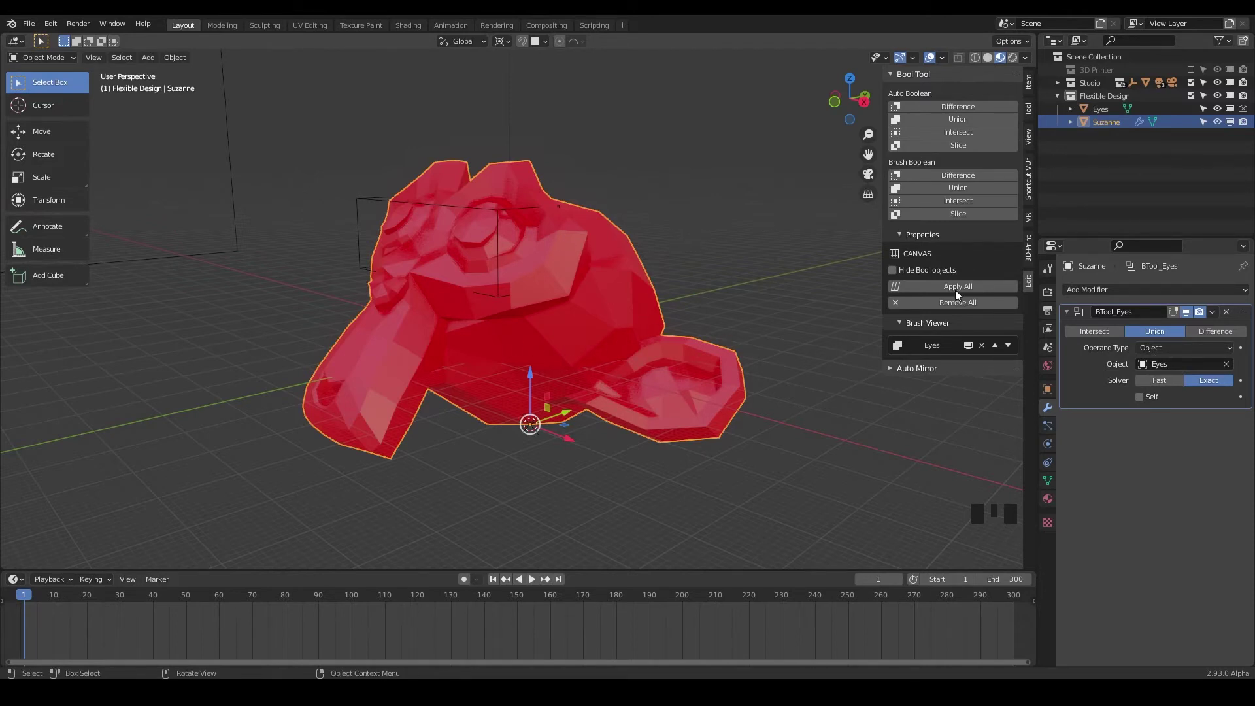
- Nudge the Eyes brush slightly upward on the face
left_click(497, 250)
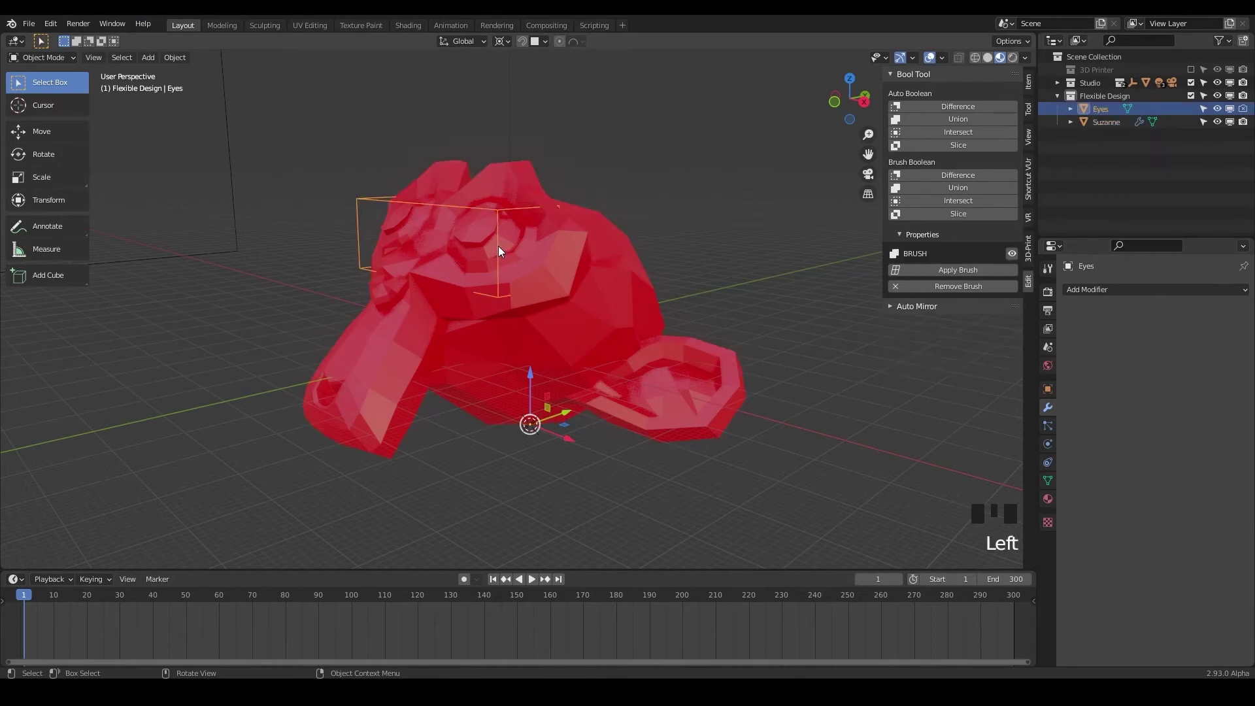
scroll(504, 245, "up", 2)
key("g")
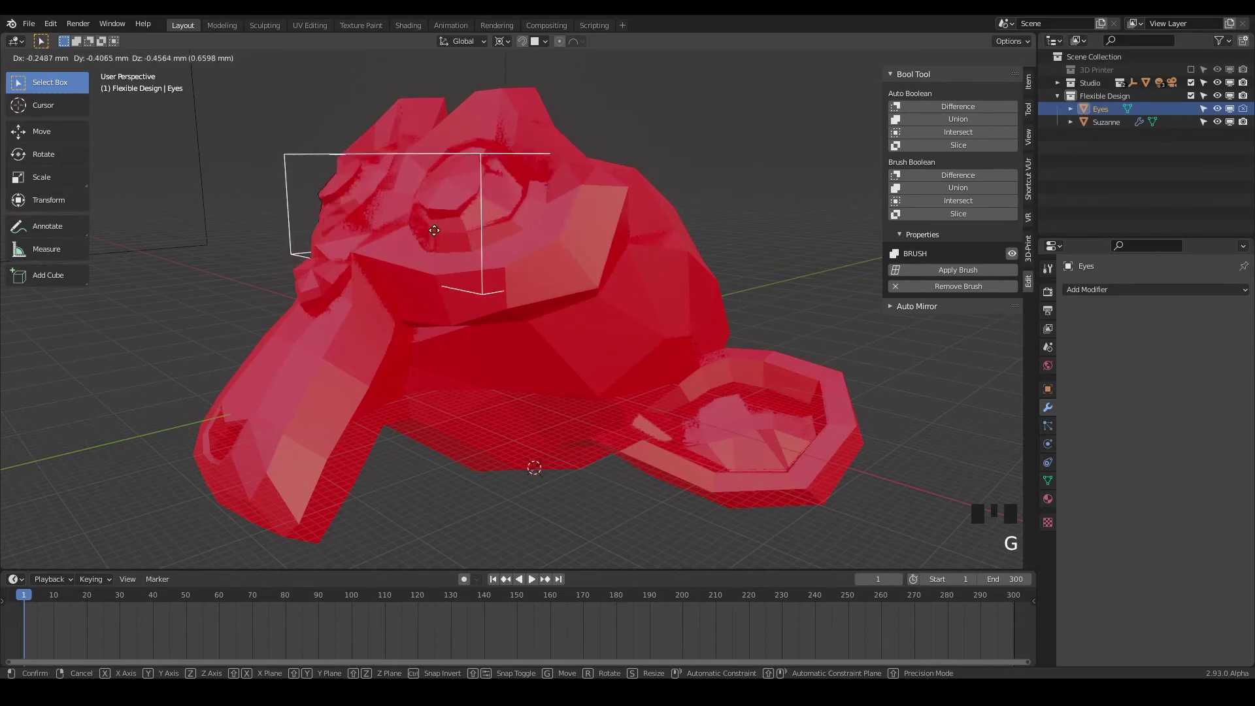
left_click(499, 205)
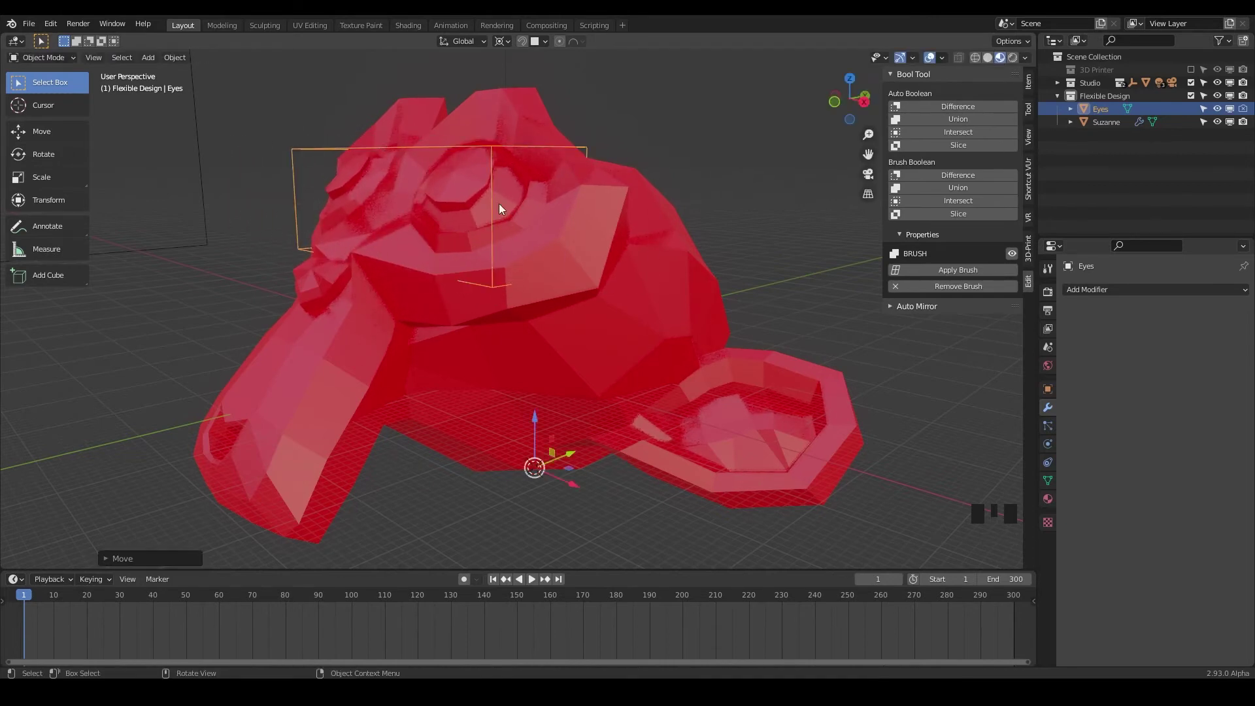
- Orbit around the head, then move Suzanne on its own to a new position
middle_click_drag(497, 218, 571, 201)
middle_click_drag(531, 238, 629, 285)
left_click(657, 251)
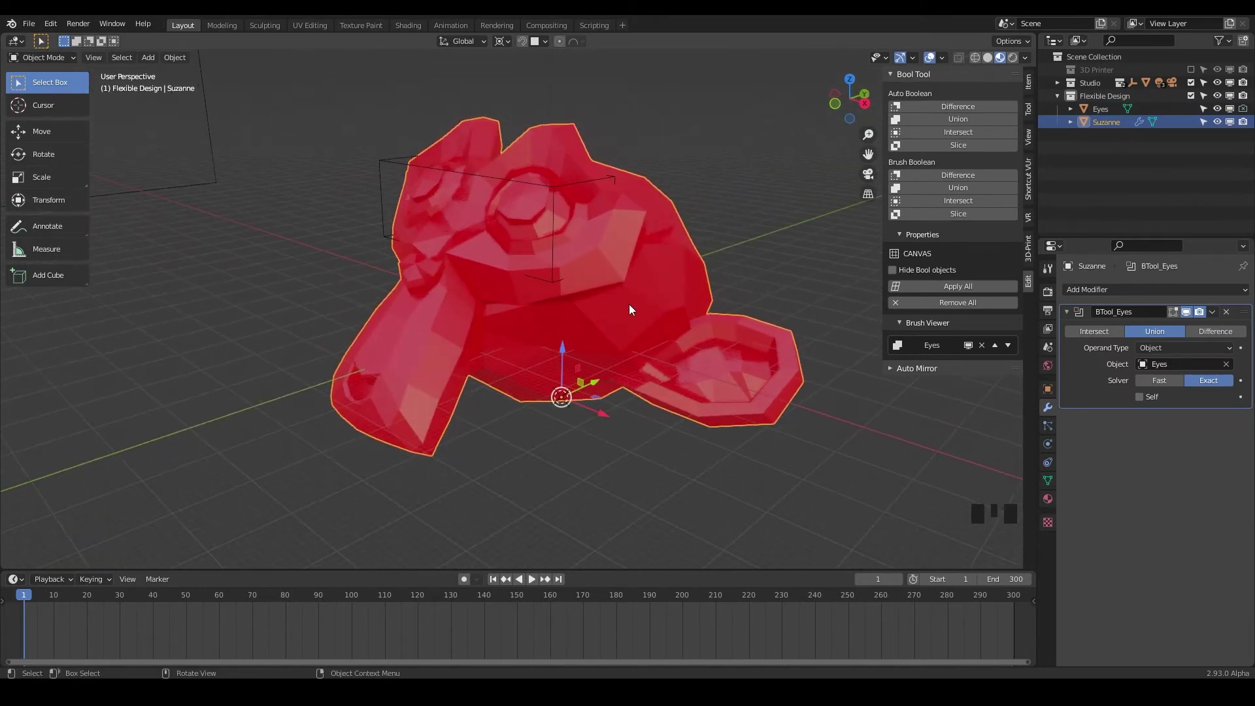
key("g")
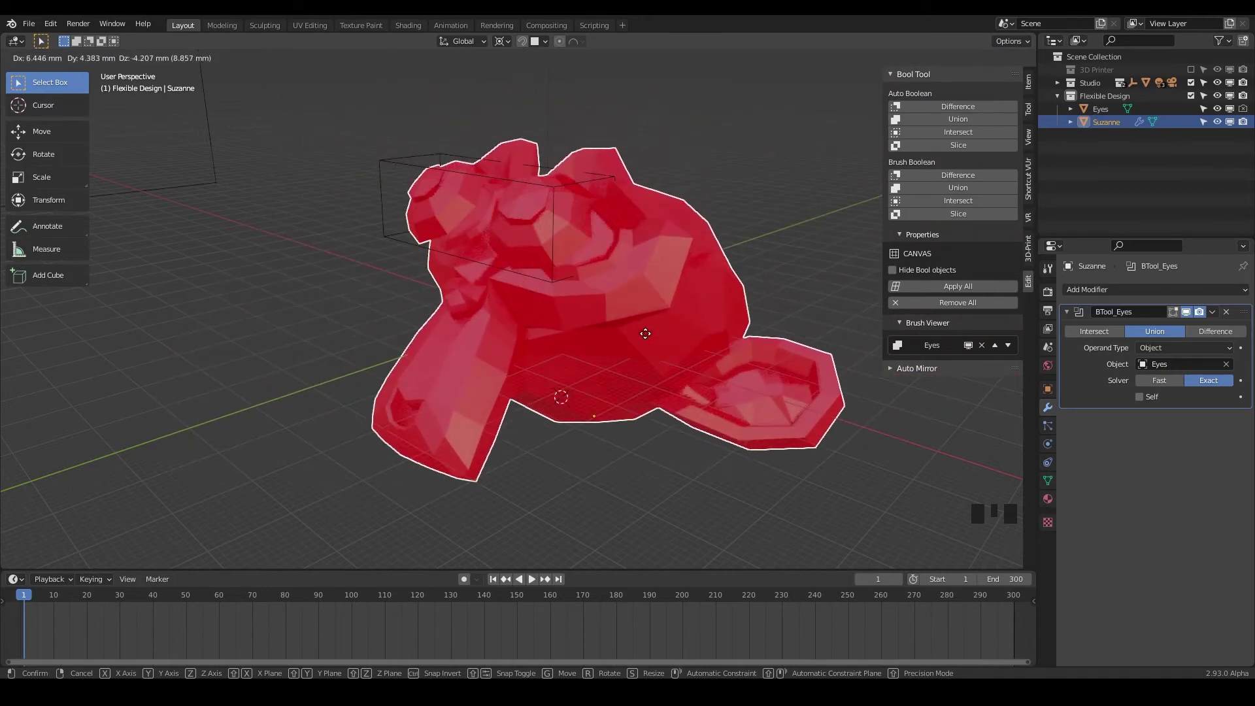
left_click(633, 327)
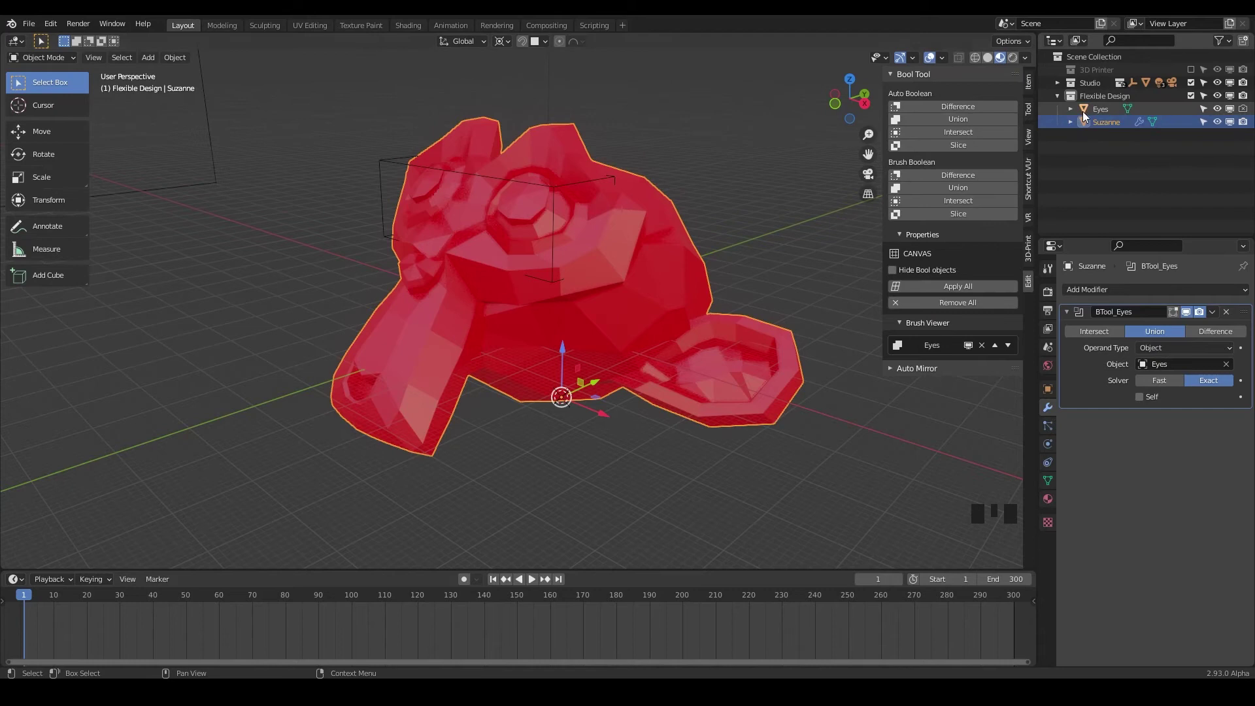
- Parent the Eyes to Suzanne by dropping the Eyes row onto Suzanne in the Outliner
left_click(579, 180)
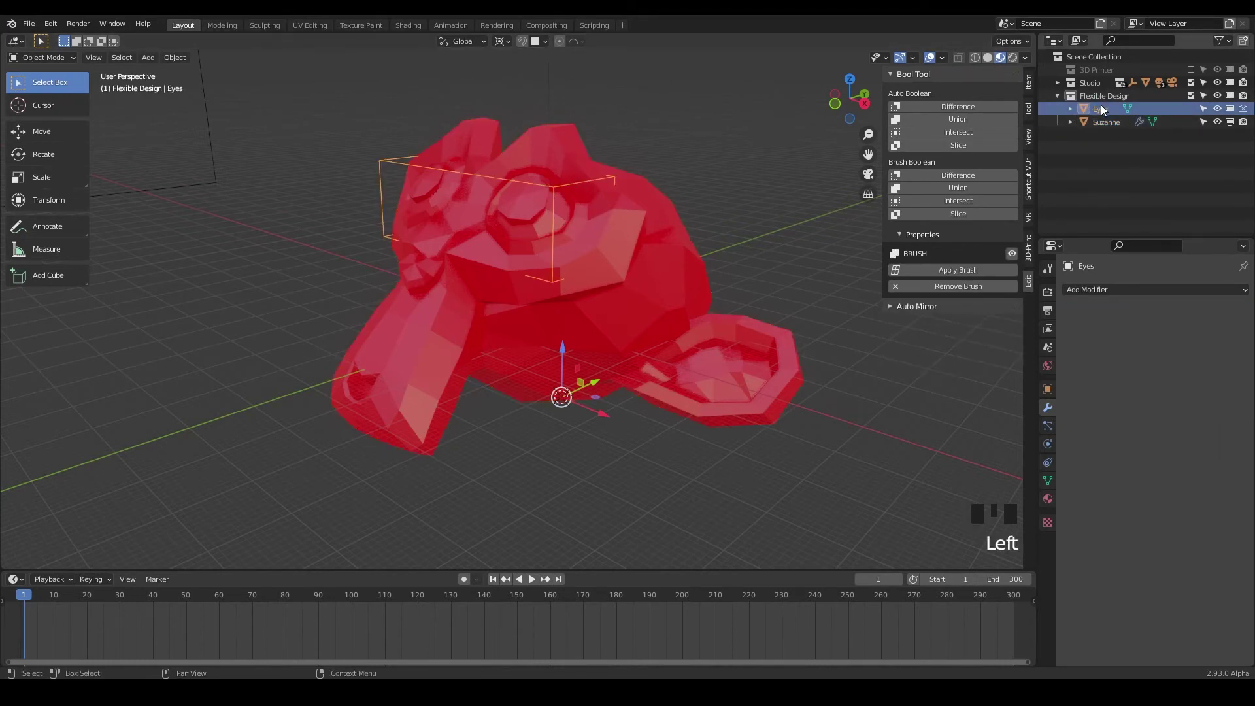
mouse_move(1087, 112)
left_mouse_down()
mouse_move(1109, 124)
mouse_move(1094, 123)
mouse_move(1085, 165)
mouse_move(1101, 122)
mouse_move(1082, 124)
mouse_move(1096, 125)
left_mouse_up()
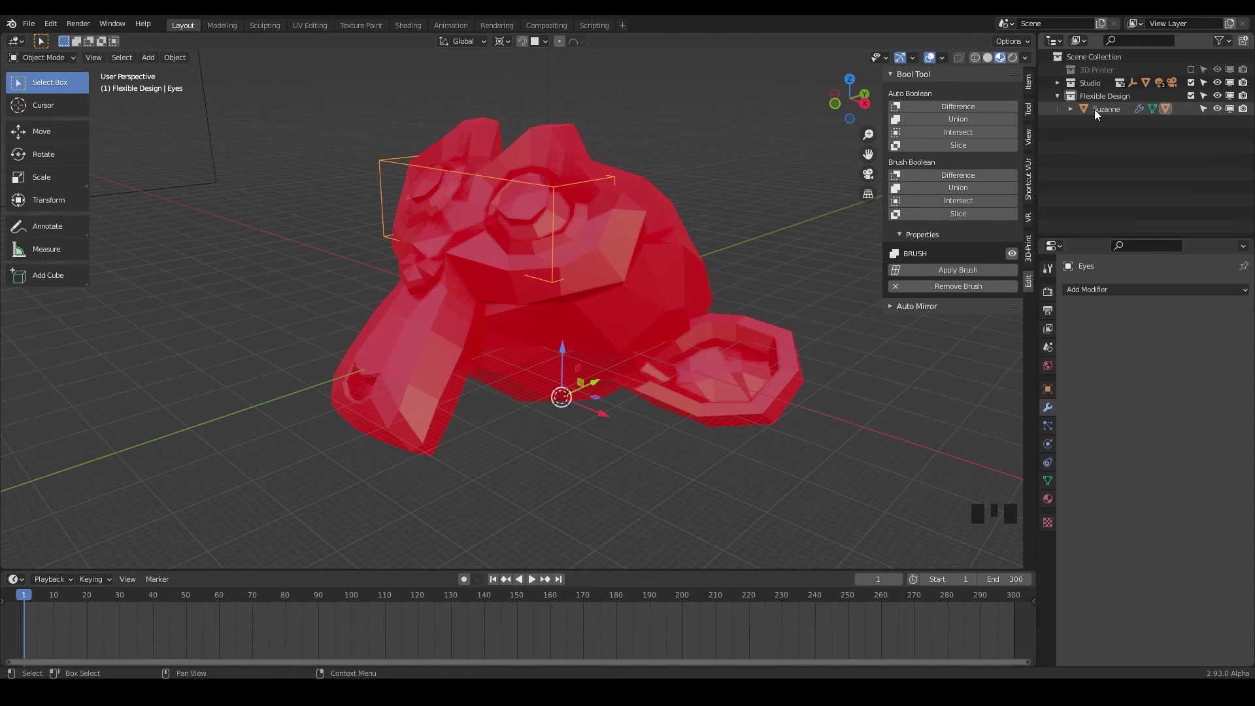
- Test the parenting with a move of Suzanne, then cancel it
left_click(654, 287)
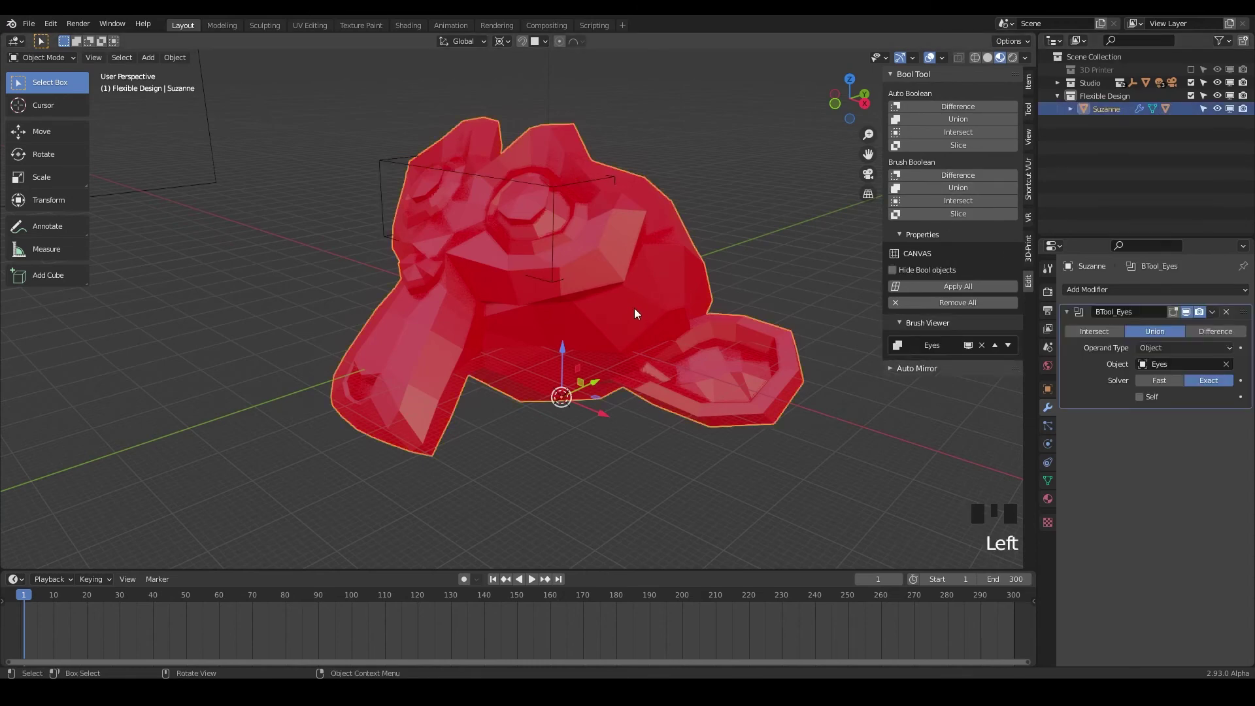
key("g")
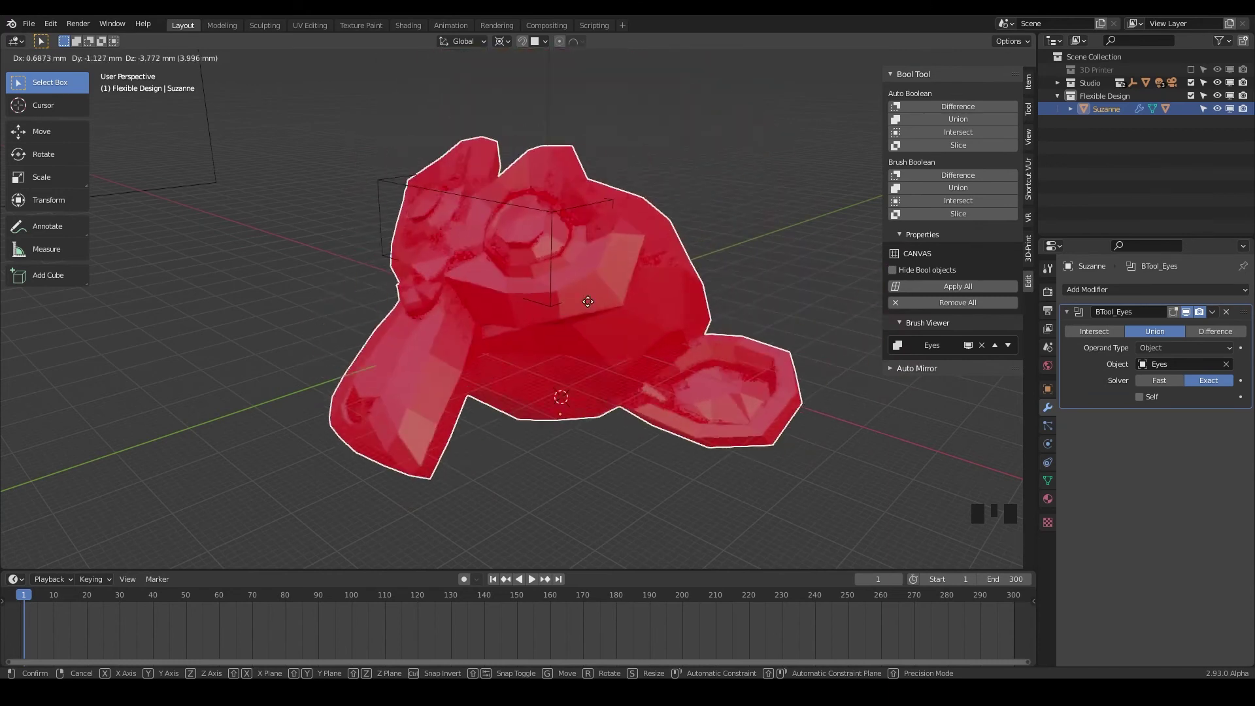
right_click(642, 308)
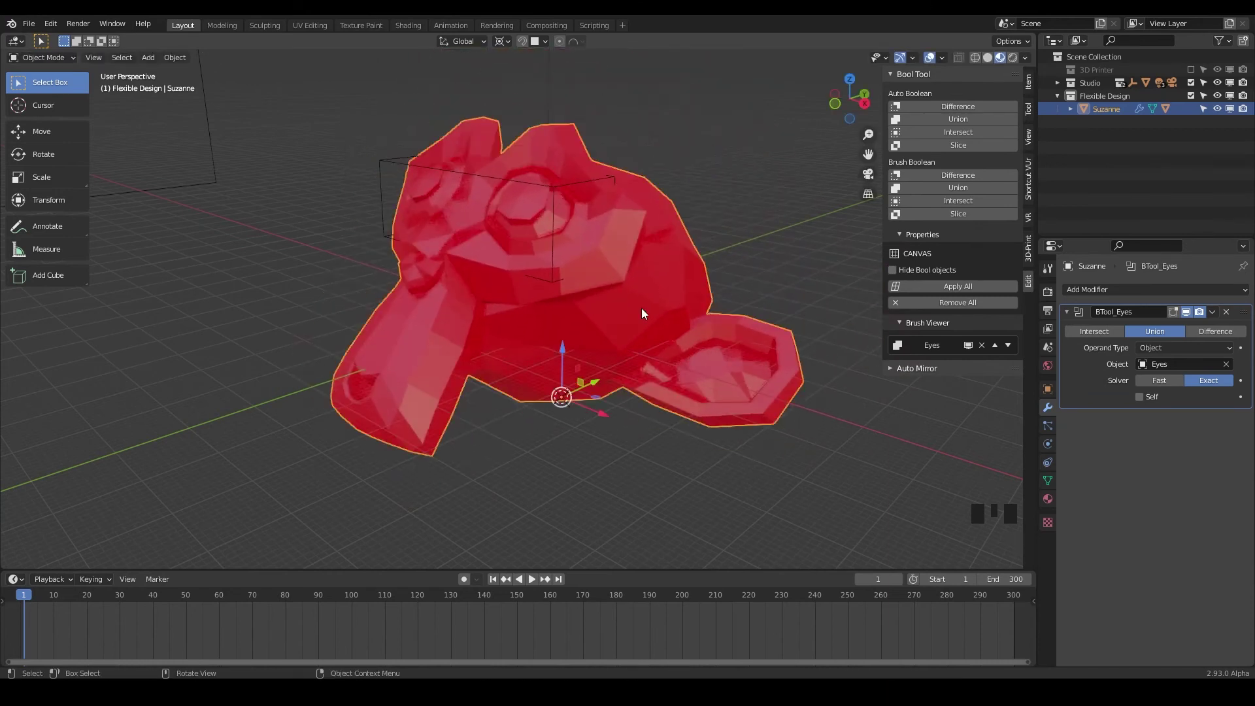
- Expand Suzanne in the Outliner, select the nested Eyes, toggle Edit Mode, and reselect Suzanne
left_click(1070, 108)
left_click(1113, 149)
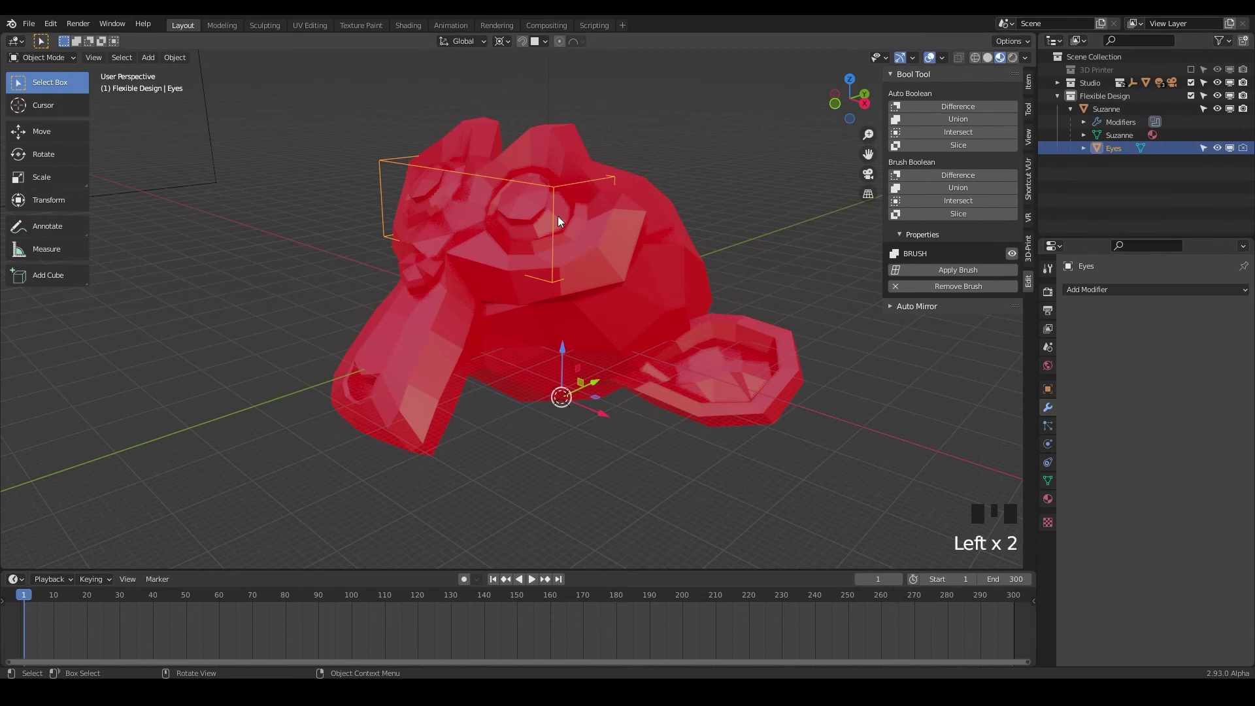
key("Tab")
key("Tab")
left_click(660, 263)
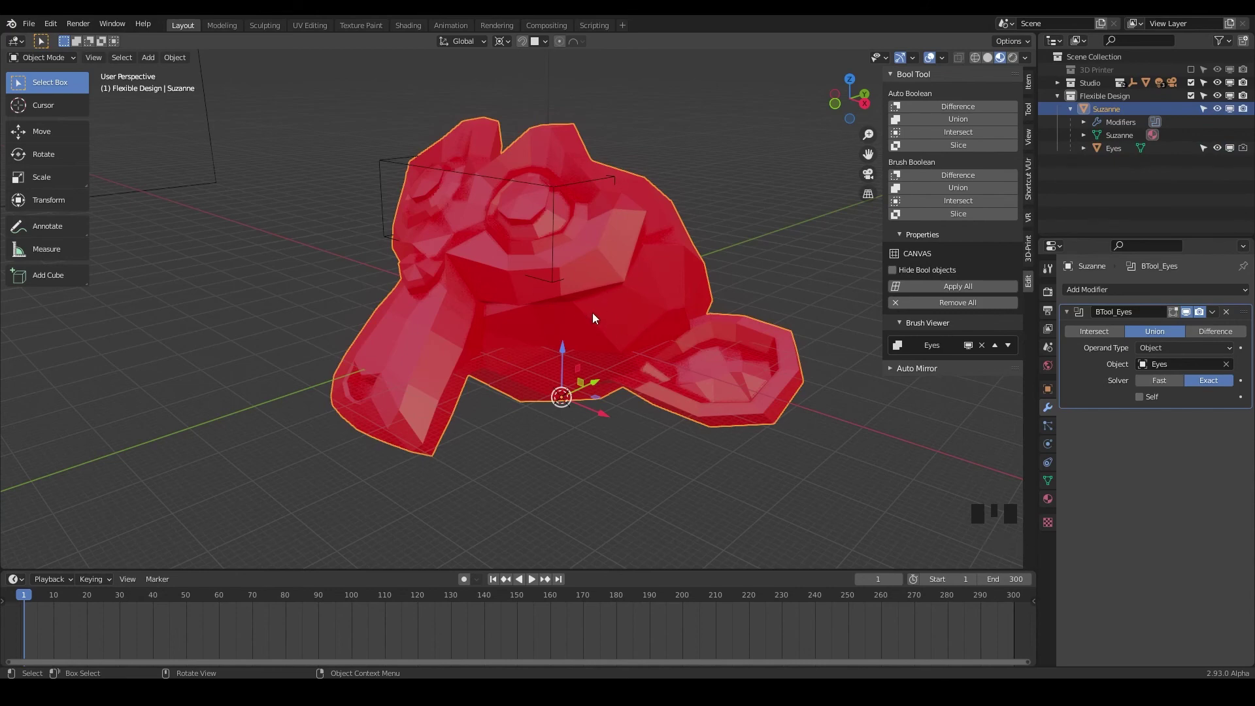
key("r")
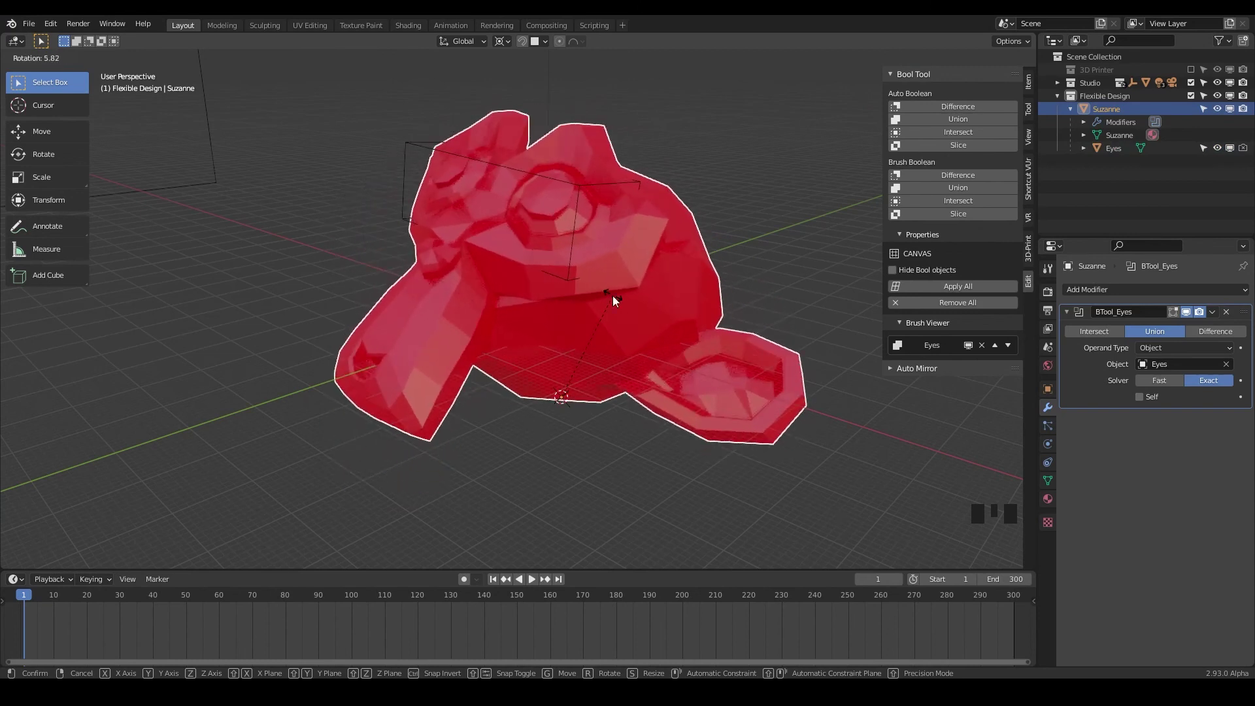
key("Escape")
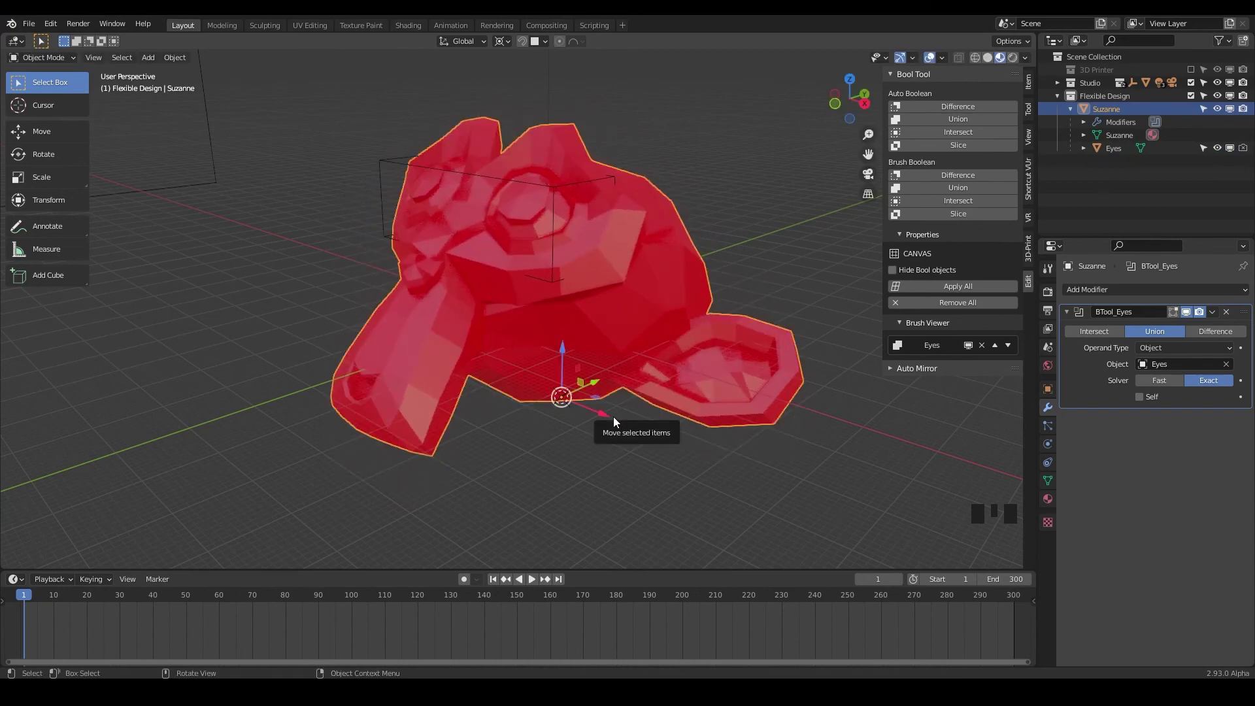